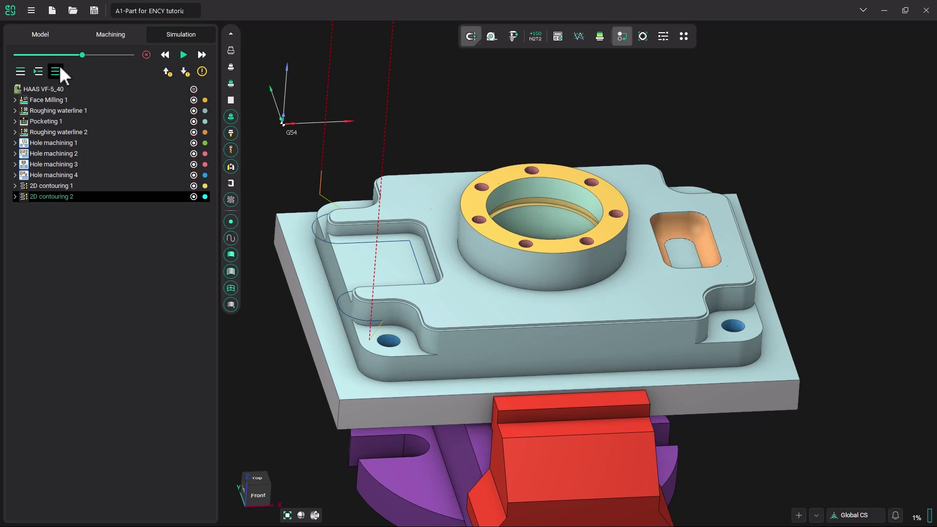
# - Add a Chamfering operation from the rest machining group after the second 2D contouring operation
pyautogui.click(43, 38)
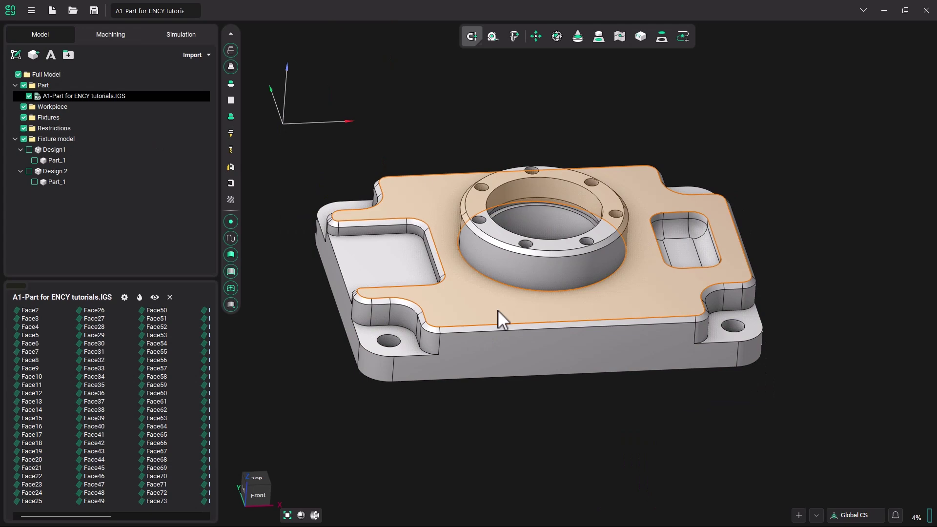
pyautogui.click(181, 34)
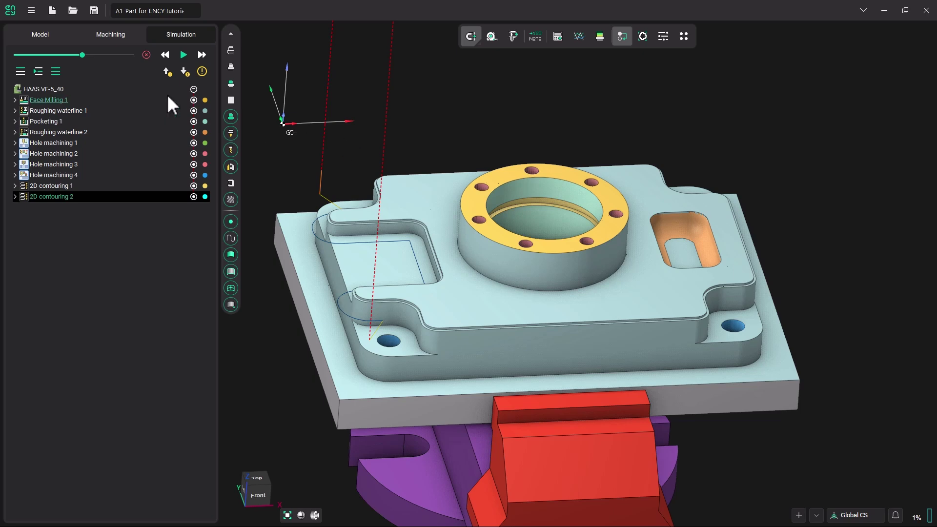
pyautogui.click(110, 33)
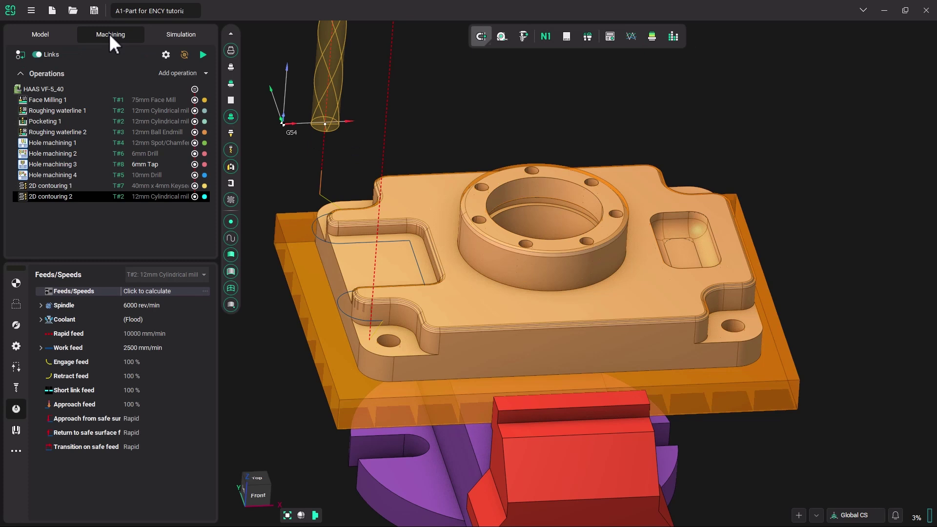
pyautogui.click(206, 73)
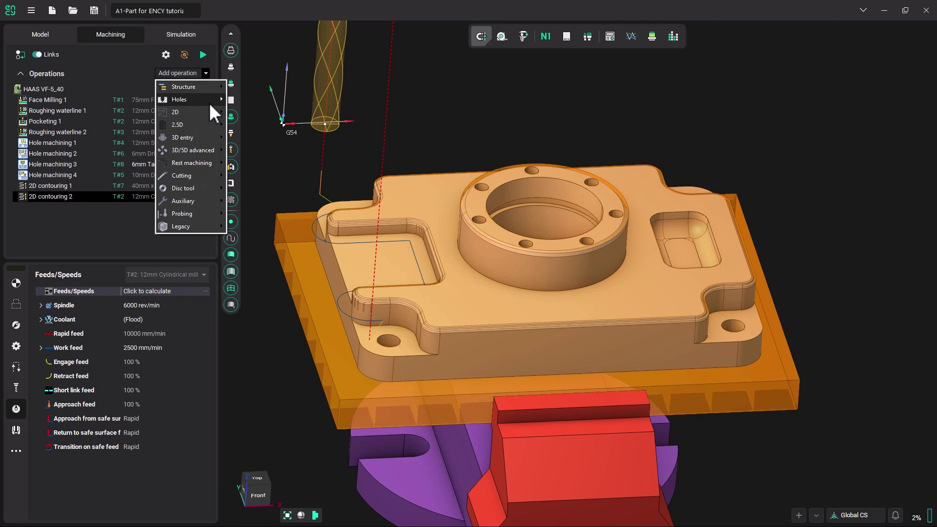
pyautogui.moveTo(204, 158)
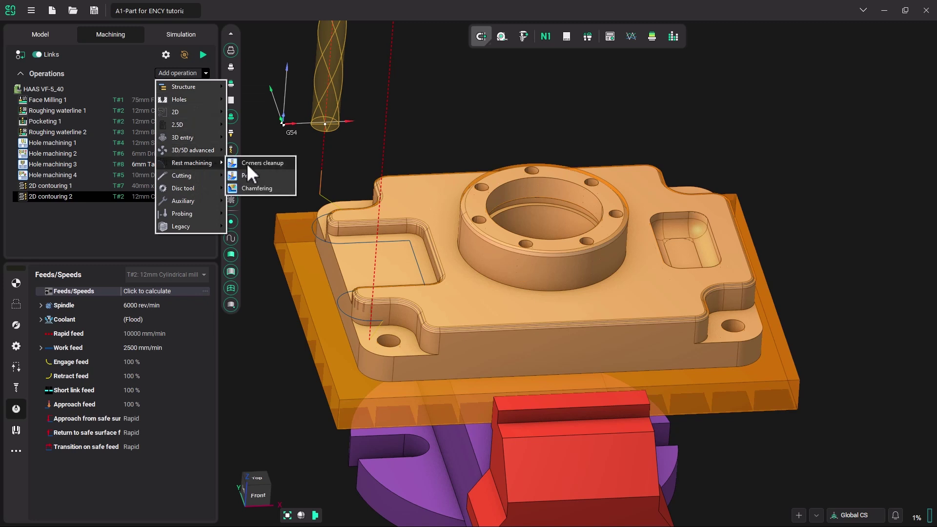
pyautogui.click(251, 188)
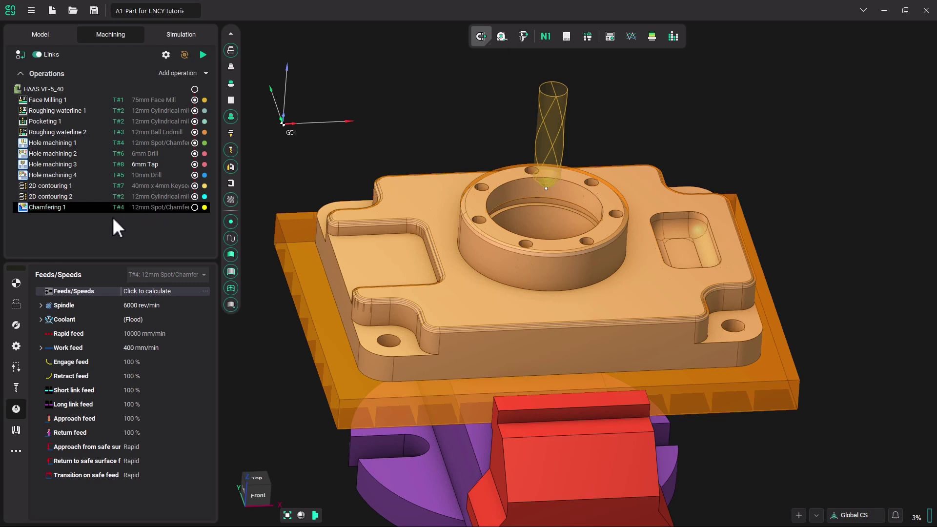
# - Assign the chamfer faces around the plate's top outline and the boss's outer rim to the chamfering job as faces
pyautogui.click(15, 304)
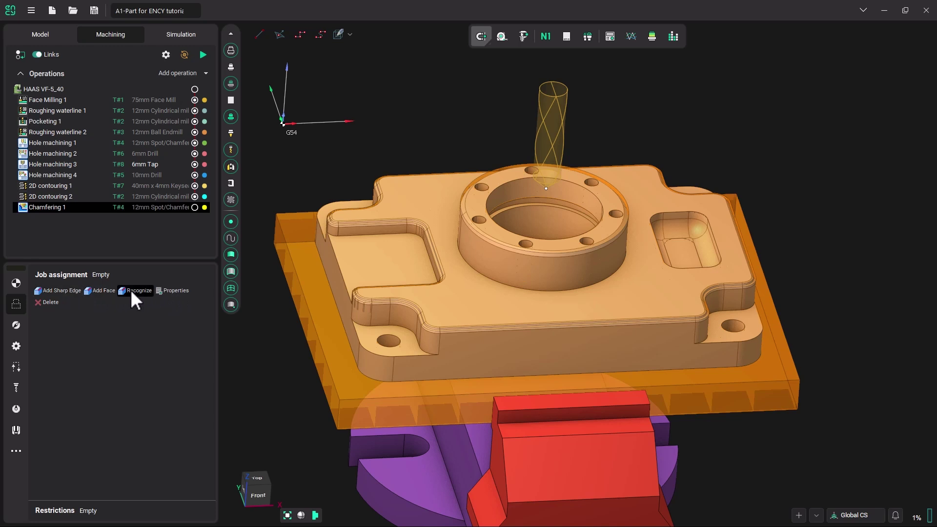
pyautogui.moveTo(293, 283); pyautogui.dragTo(329, 274, button='right')
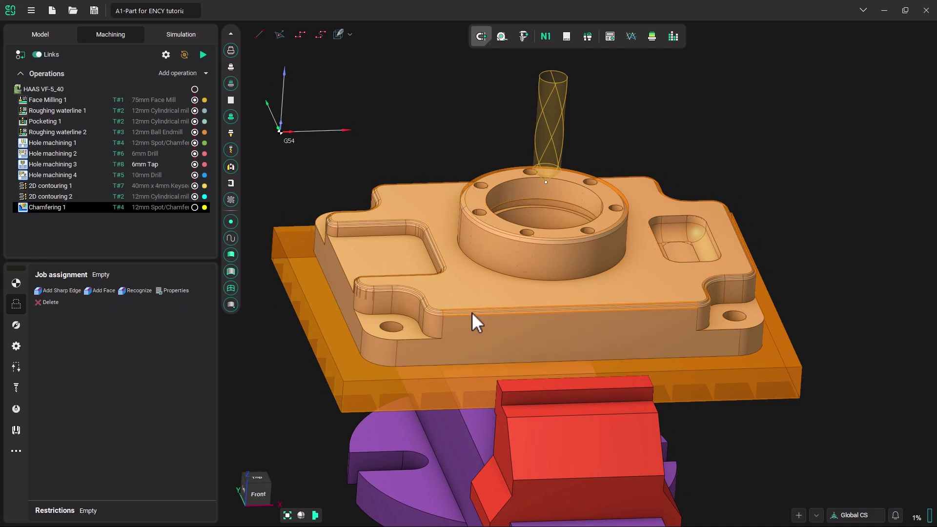
pyautogui.scroll(2, 472, 312)
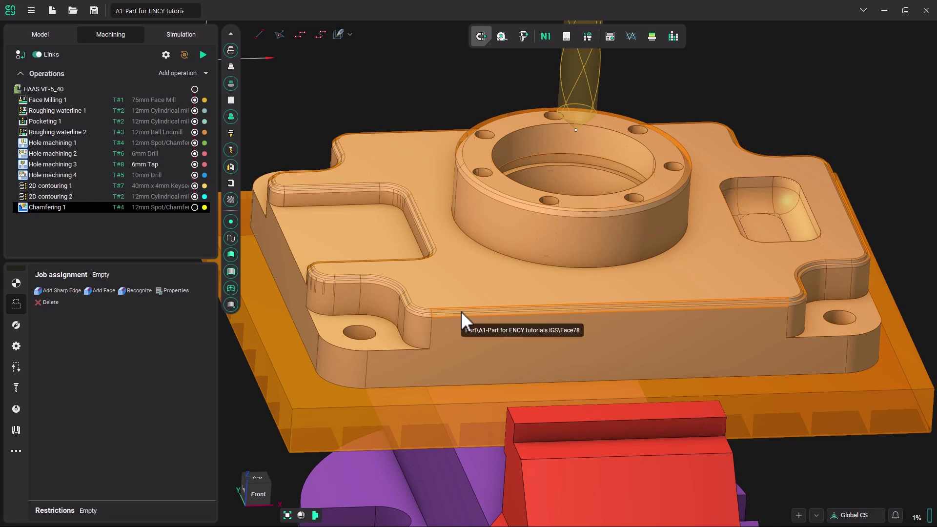
pyautogui.click(461, 311)
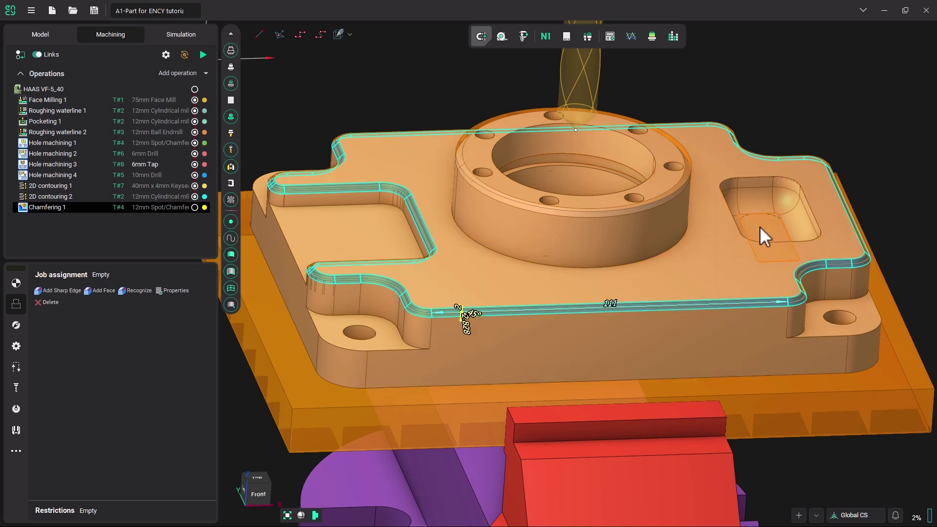
pyautogui.click(587, 213)
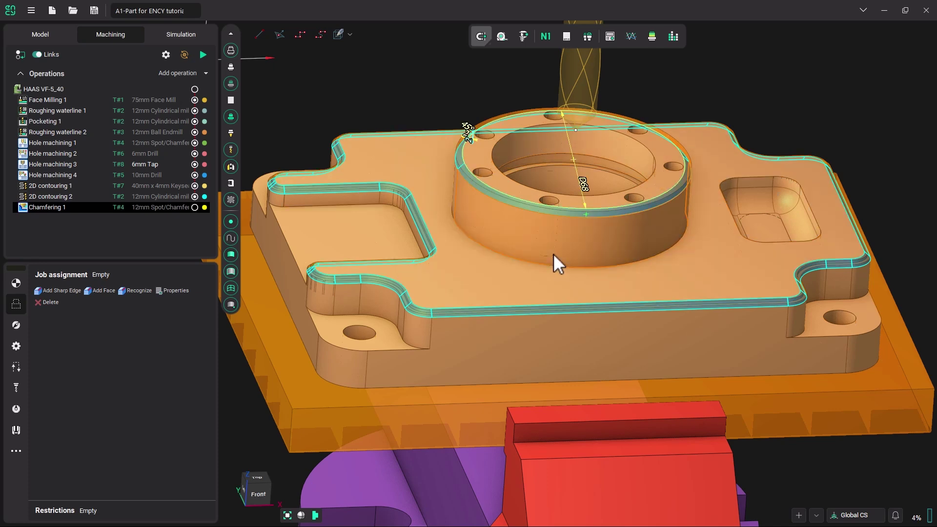
pyautogui.click(103, 291)
pyautogui.moveTo(463, 330); pyautogui.dragTo(471, 298, button='right')
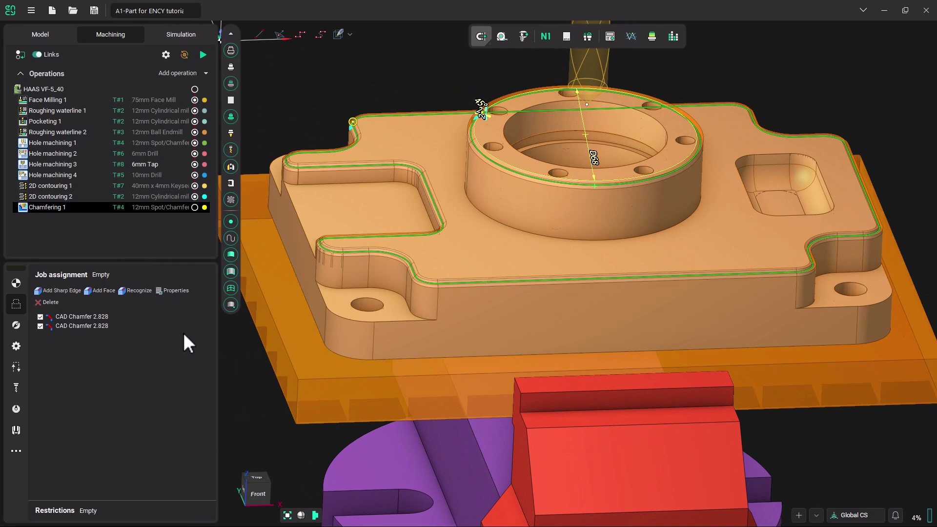
# - Set the chamfering work feed to 1500 mm/min and calculate the toolpath
pyautogui.click(17, 409)
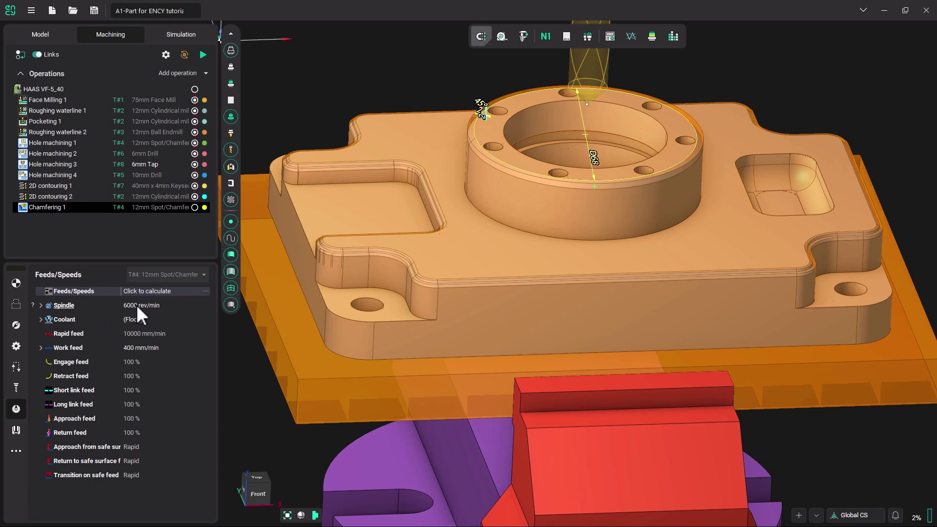
pyautogui.click(133, 347)
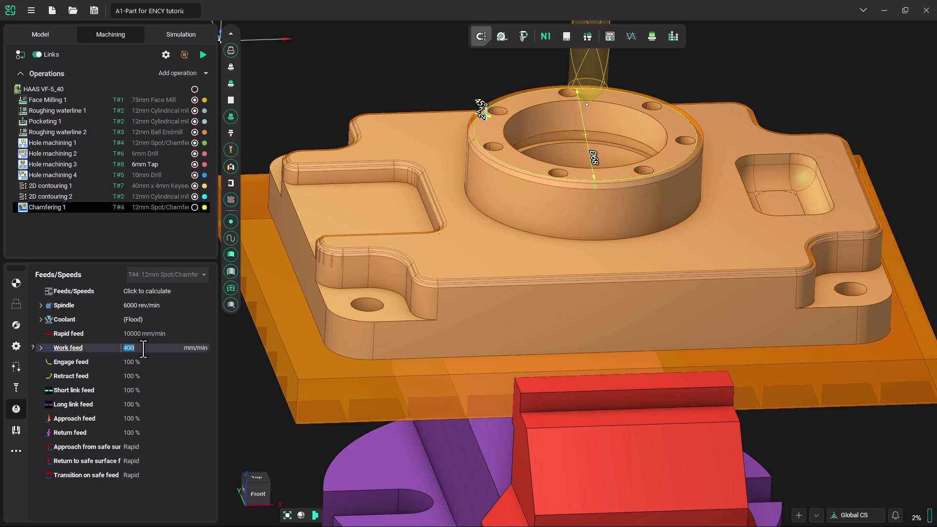
pyautogui.write('1500')
pyautogui.press('Return')
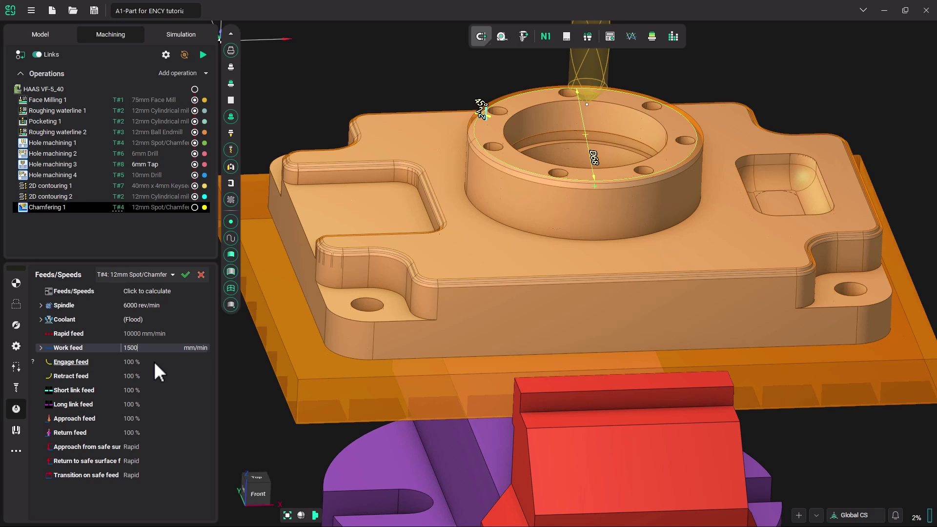
pyautogui.click(153, 361)
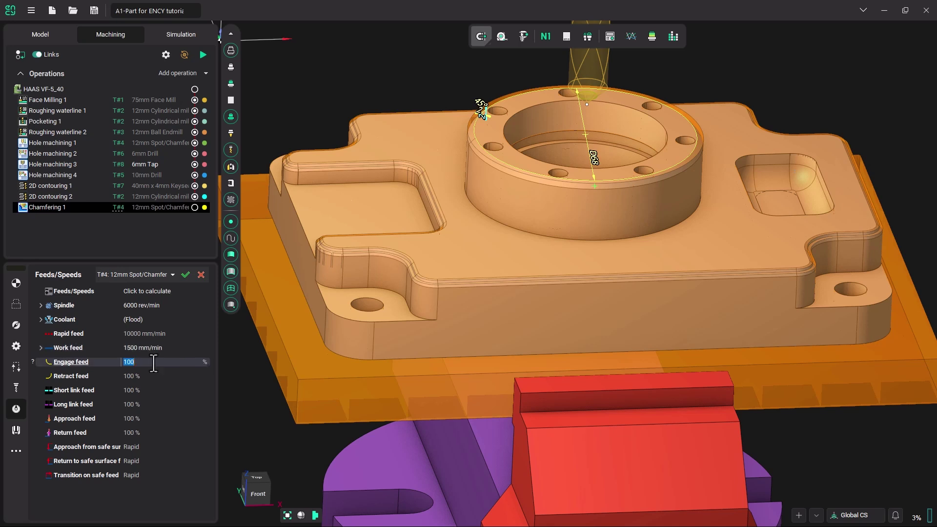
pyautogui.click(201, 54)
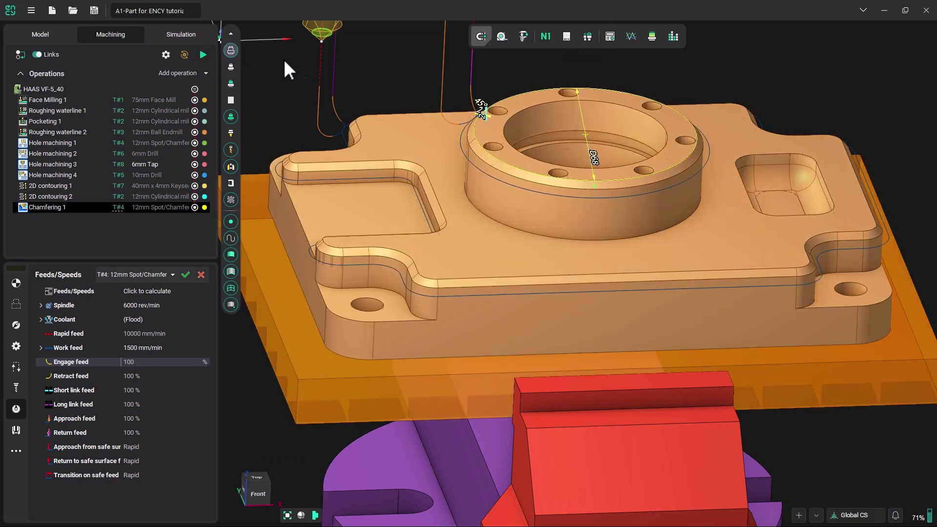
pyautogui.moveTo(288, 70); pyautogui.dragTo(488, 244, button='right')
pyautogui.scroll(-2, 488, 244)
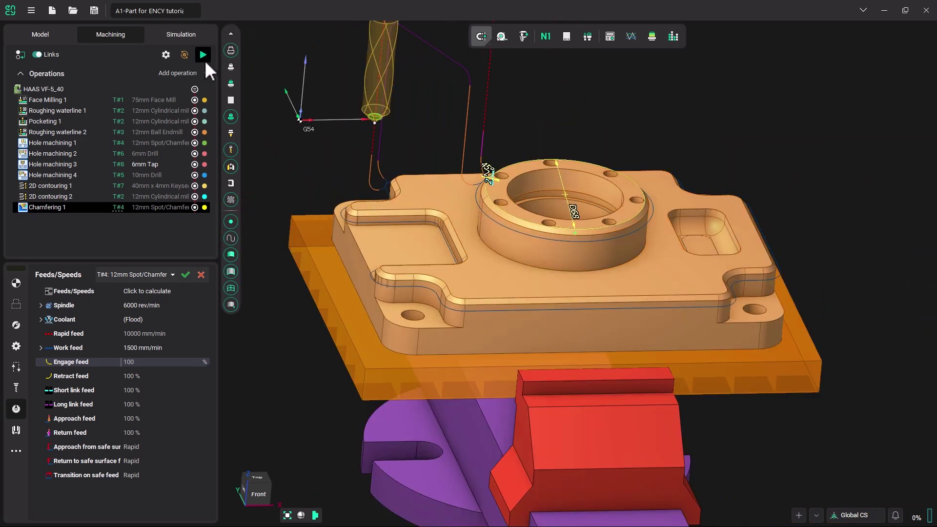
# - Simulate the chamfering operation at a slightly reduced speed and stop it partway along the plate's outer contour
pyautogui.click(187, 34)
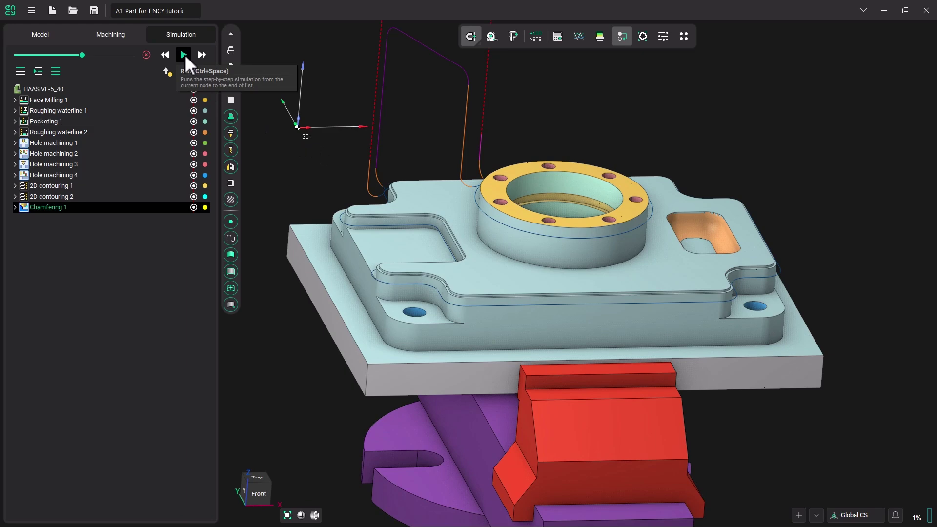
pyautogui.moveTo(81, 54); pyautogui.dragTo(76, 54)
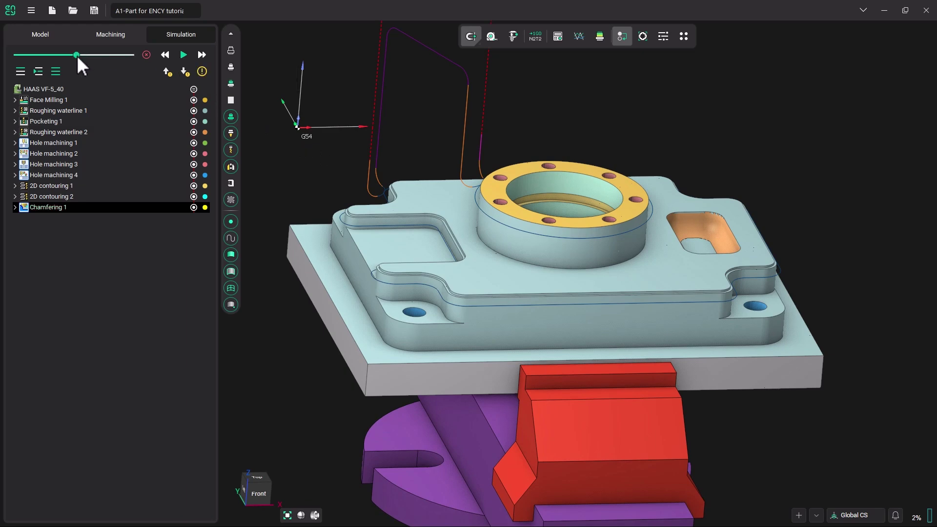
pyautogui.click(184, 54)
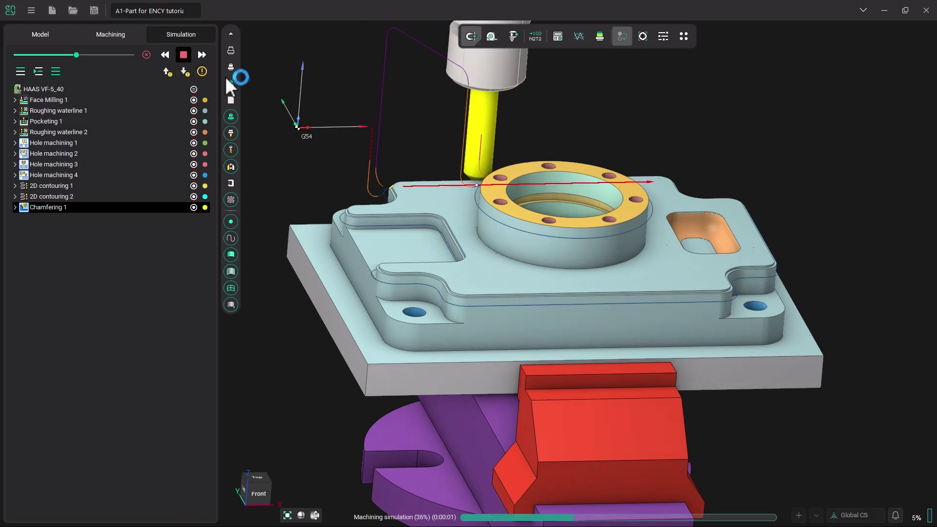
pyautogui.click(181, 52)
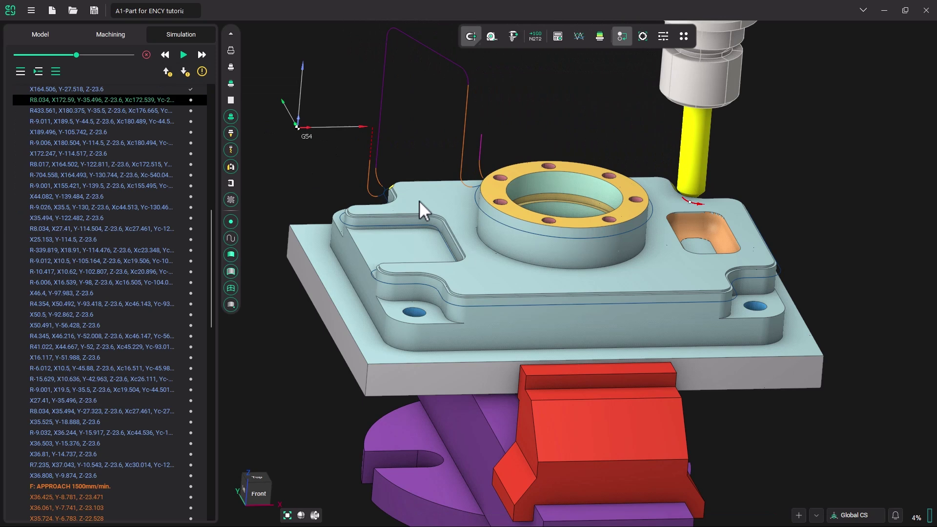
# - Examine up close how the chamfer tool's tip sits against the plate's edge and the toolpath
pyautogui.moveTo(419, 201); pyautogui.dragTo(479, 262, button='right')
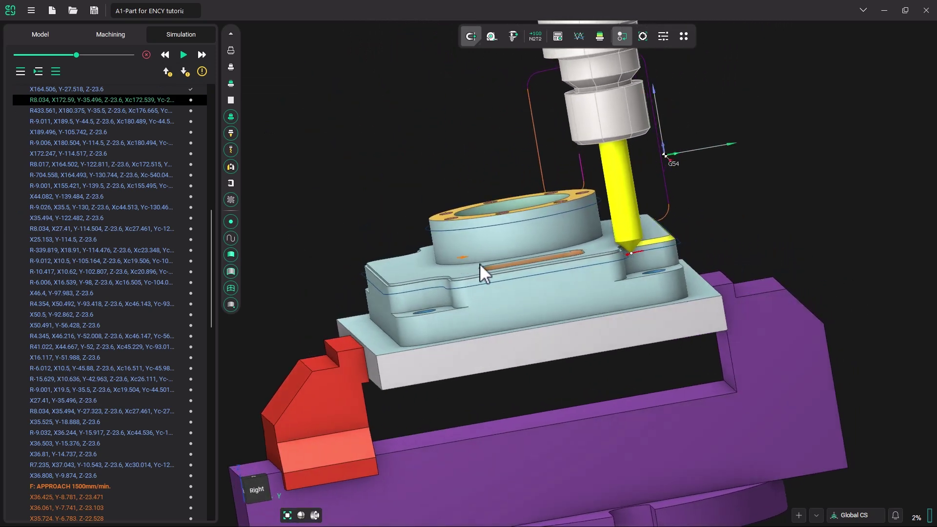
pyautogui.scroll(8, 644, 259)
pyautogui.moveTo(587, 227); pyautogui.dragTo(610, 256, button='right')
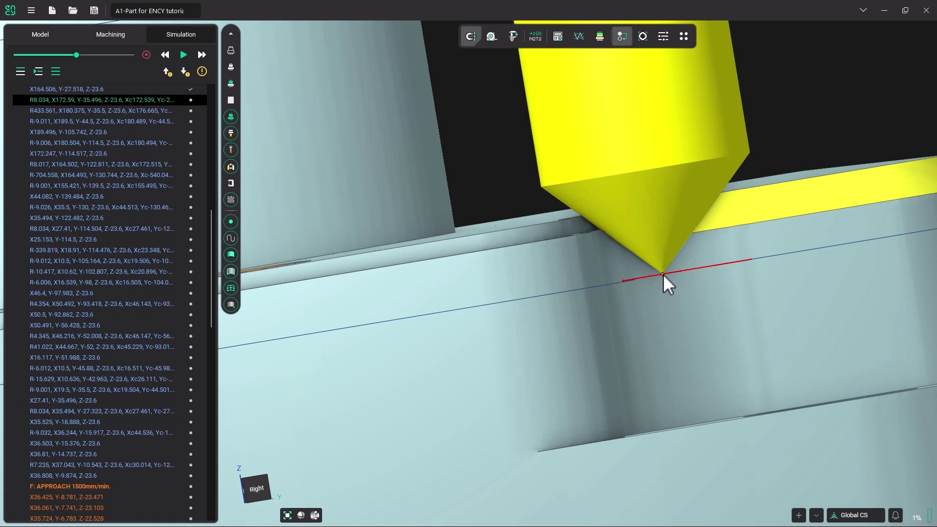
pyautogui.scroll(-10, 634, 254)
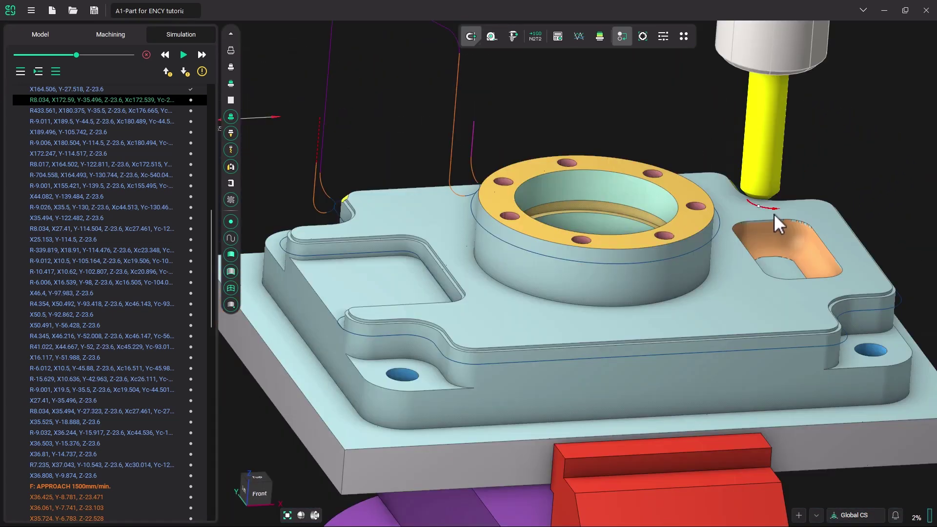
# - Resume the simulation through the end of the chamfering operation and view the machined part
pyautogui.click(183, 54)
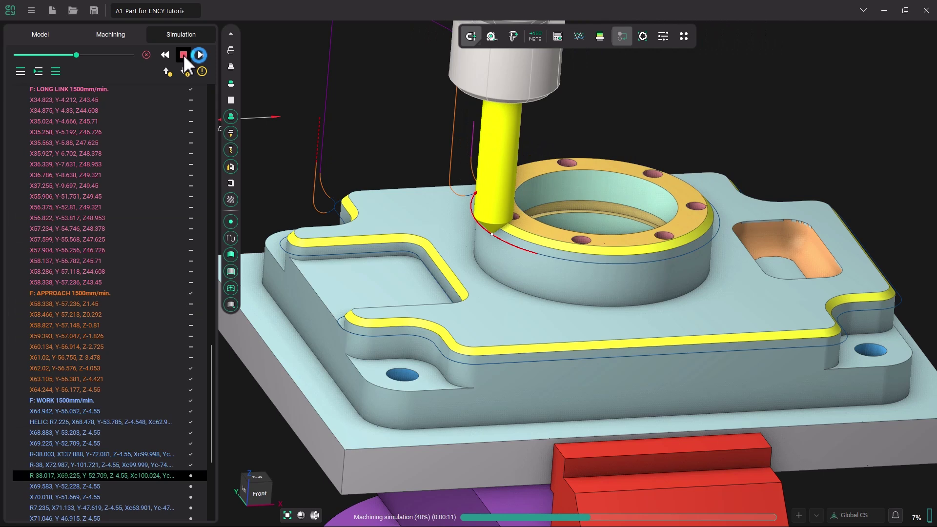
pyautogui.click(184, 56)
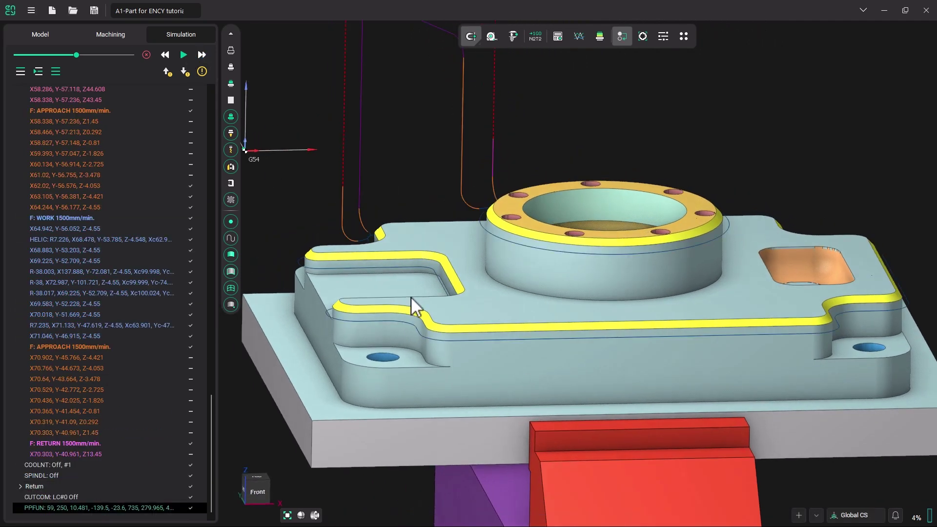
pyautogui.scroll(-5, 420, 268)
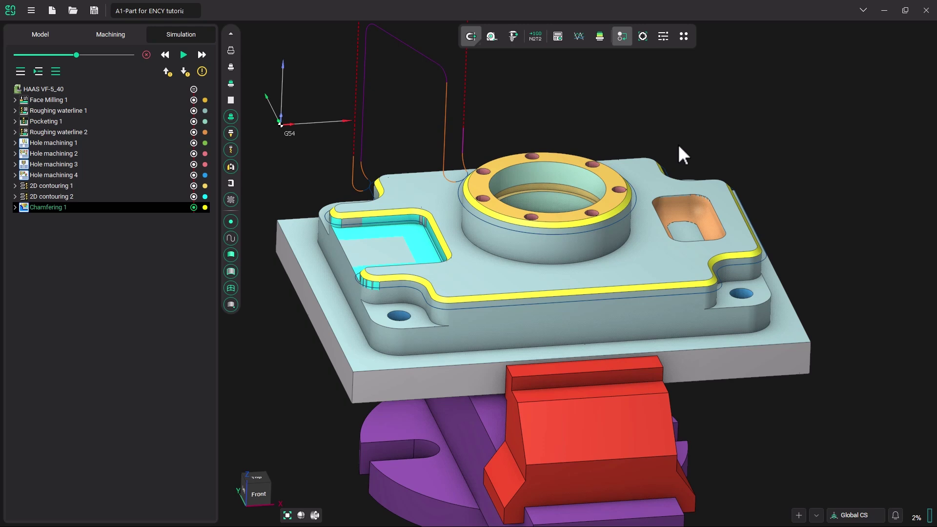
pyautogui.scroll(2, 693, 161)
pyautogui.moveTo(704, 179); pyautogui.dragTo(690, 179, button='middle')
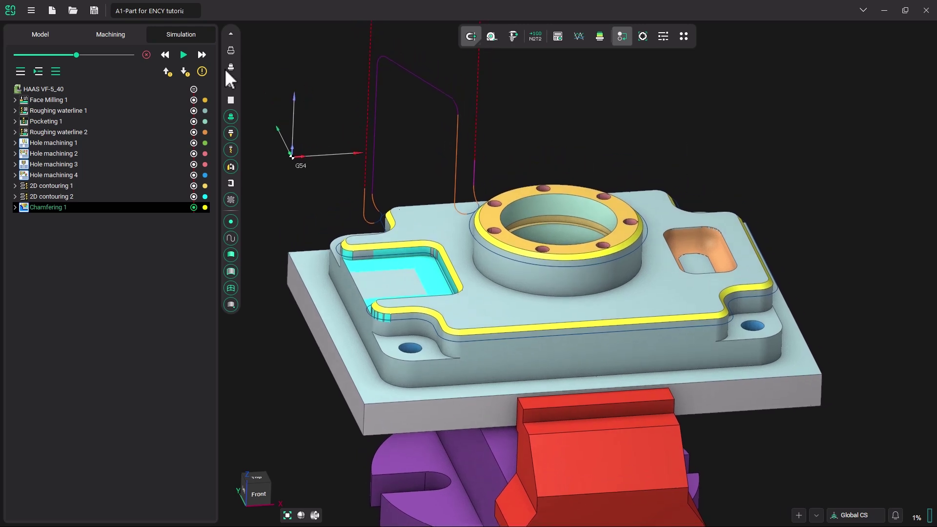
# - Add the boss bore's top edge and the small rounded pocket's rim to the chamfering job as sharp edges and recalculate the toolpath
pyautogui.click(111, 38)
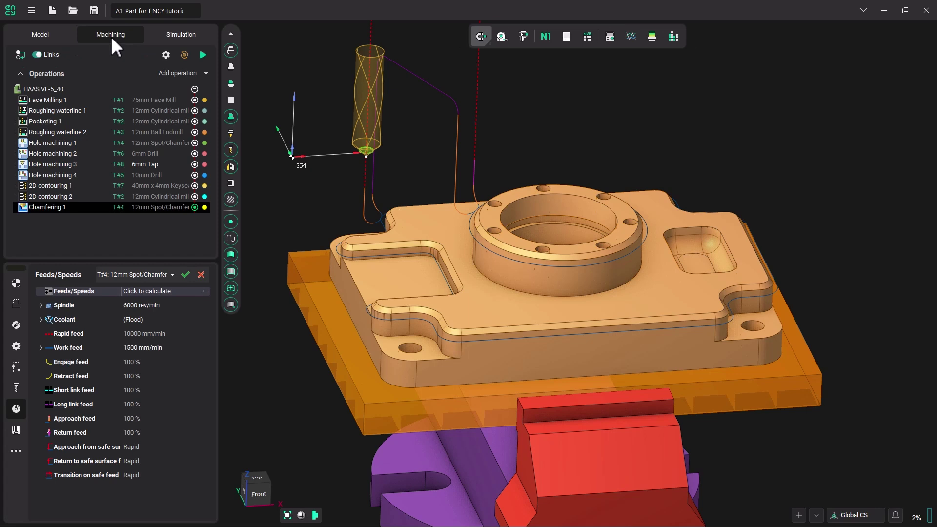
pyautogui.click(566, 192)
pyautogui.click(686, 227)
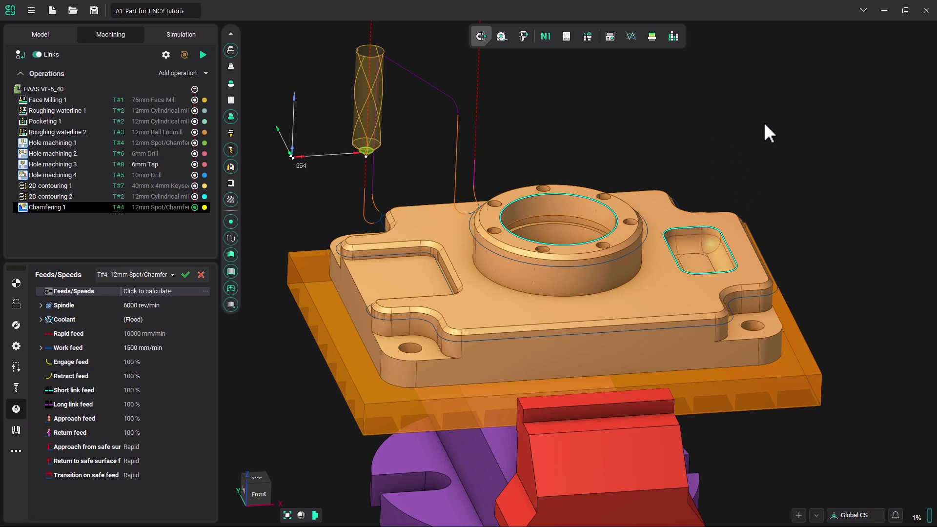
pyautogui.click(14, 304)
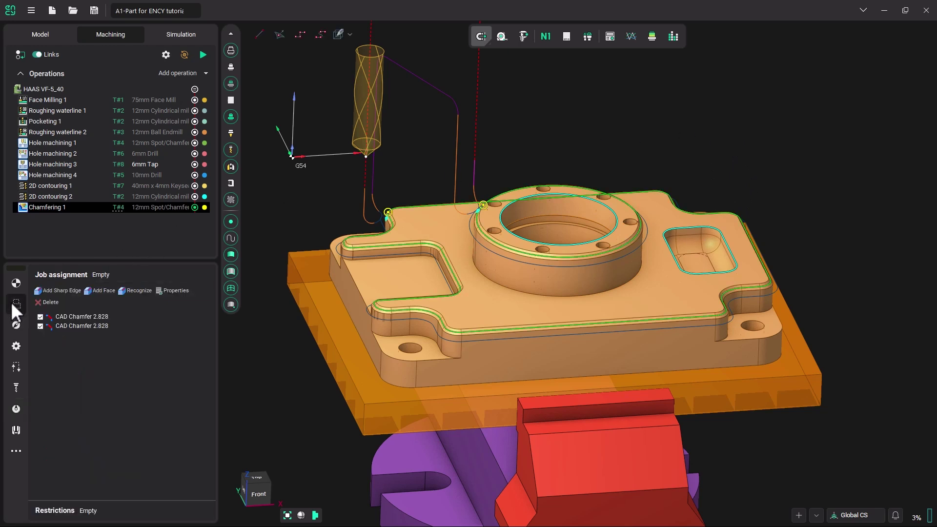
pyautogui.click(64, 291)
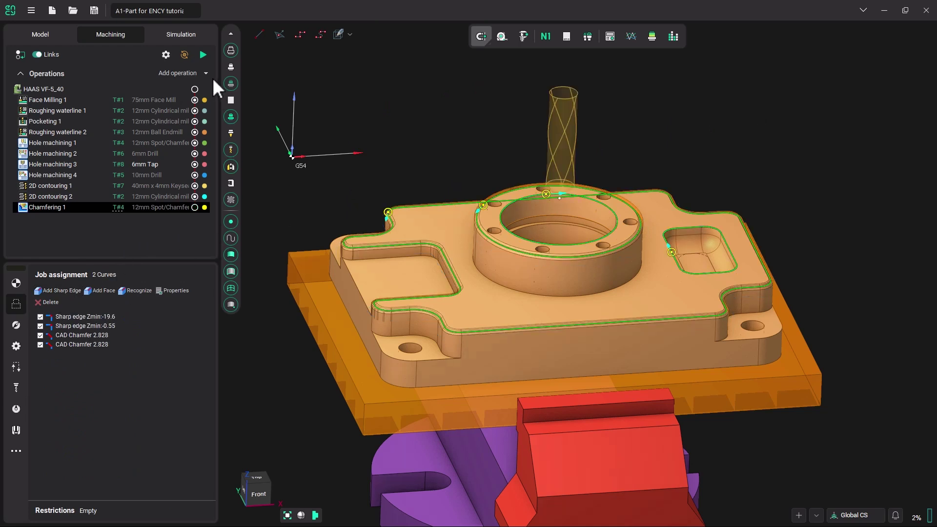
pyautogui.click(203, 54)
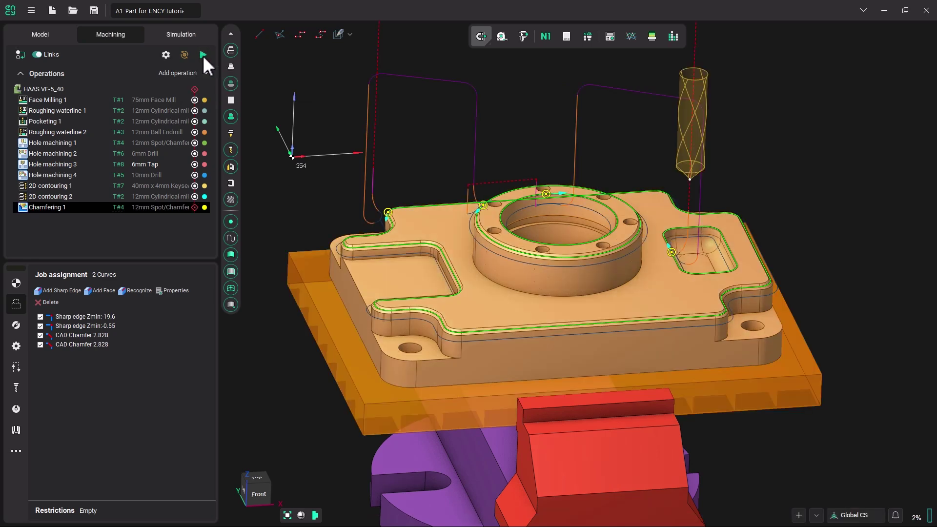
pyautogui.click(191, 34)
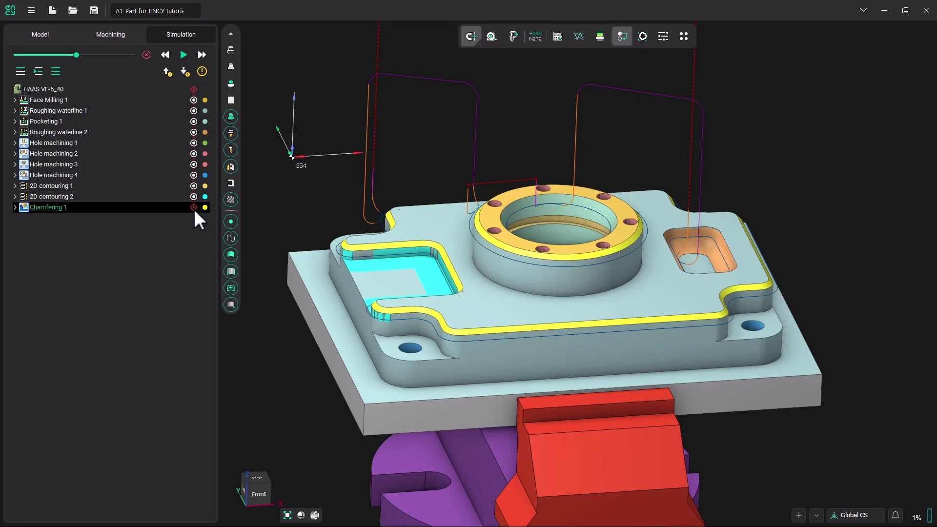
# - Simulate the recalculated chamfering operation through to the end, inspecting the cut on the boss bore edge and small pocket rim up close
pyautogui.moveTo(195, 208)
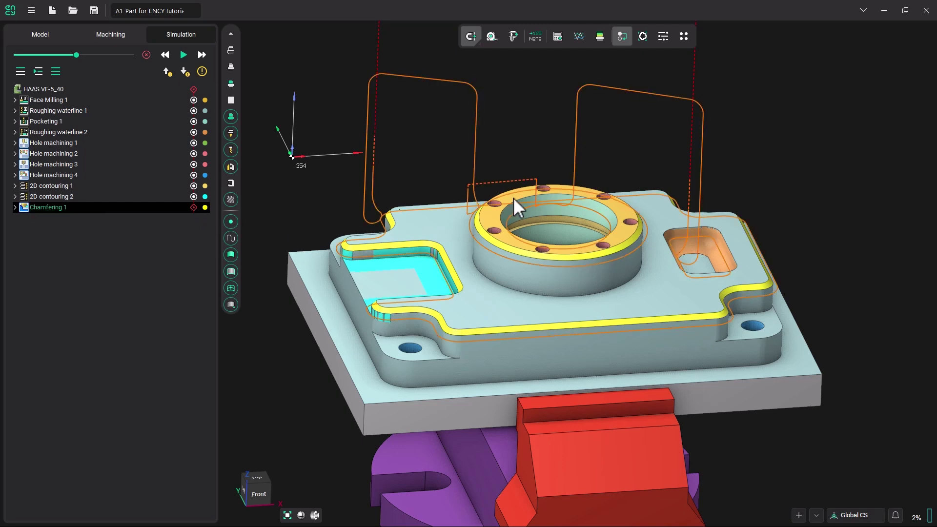
pyautogui.click(184, 54)
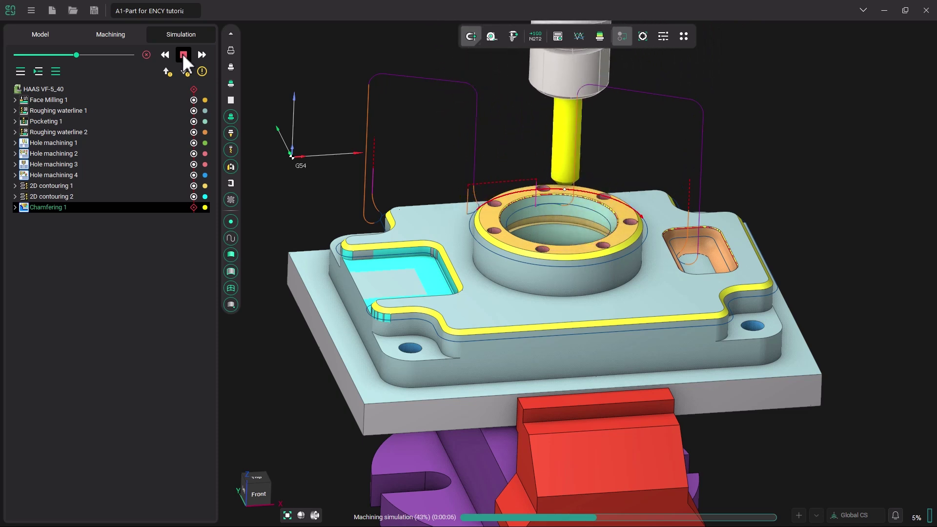
pyautogui.scroll(5, 590, 215)
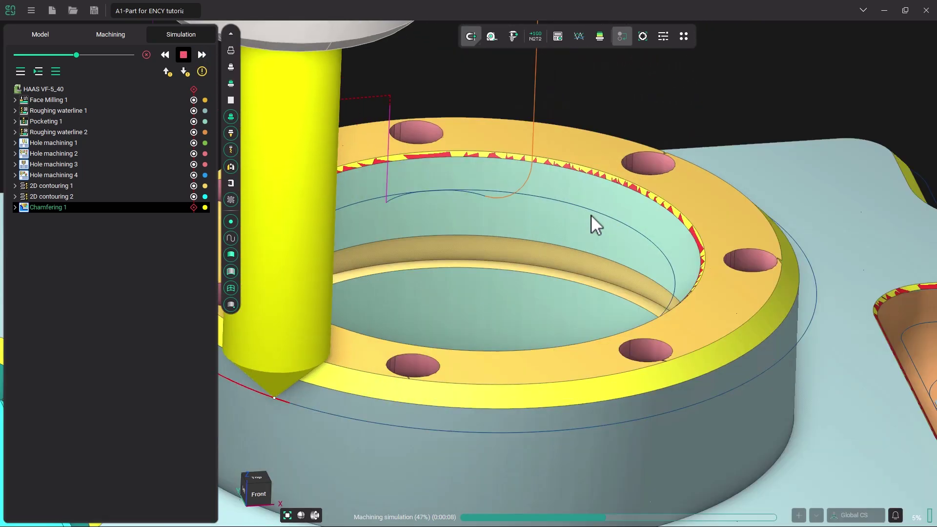
pyautogui.scroll(-5, 596, 219)
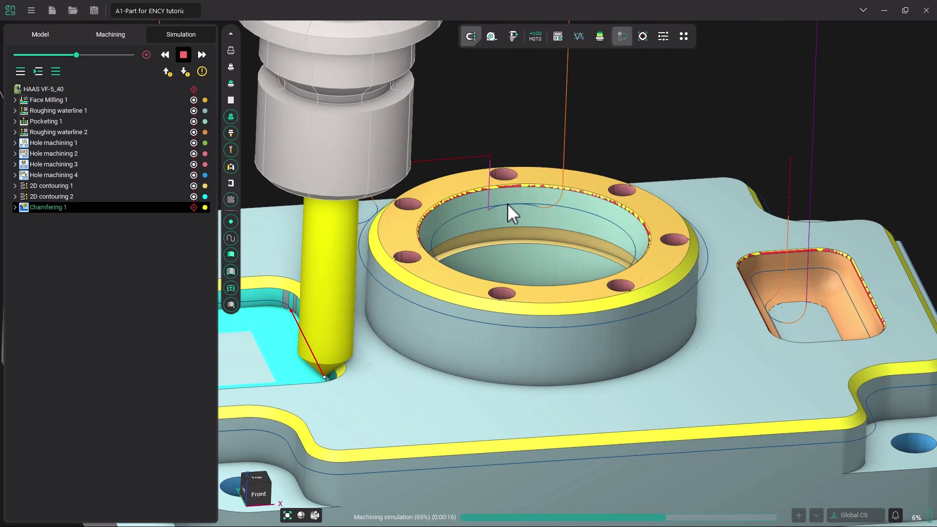
pyautogui.scroll(-3, 509, 204)
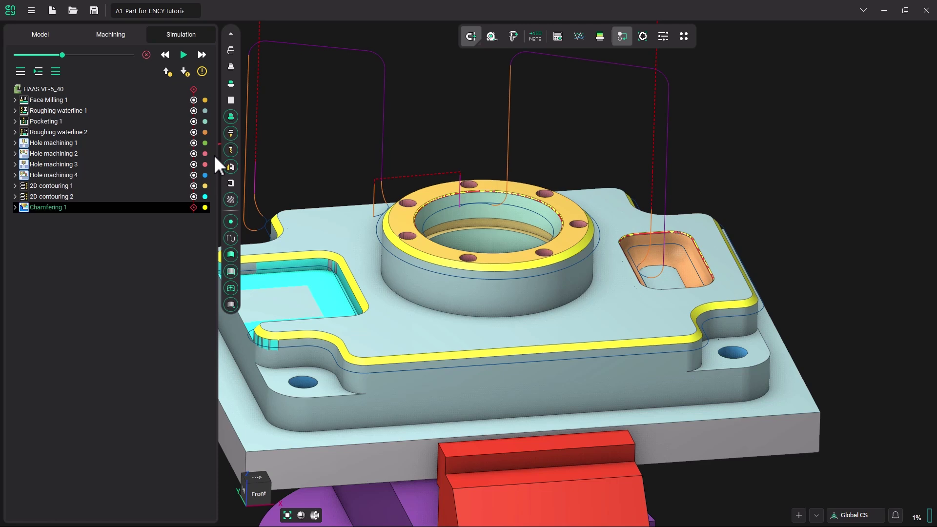
# - Set the chamfering operation's chamfer depth to 1.25 mm and recalculate the toolpath
pyautogui.click(116, 40)
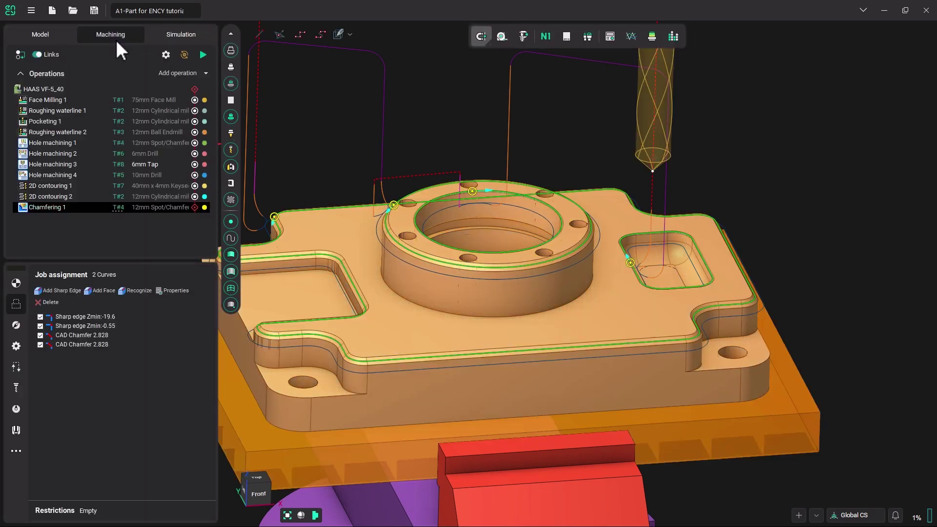
pyautogui.click(17, 325)
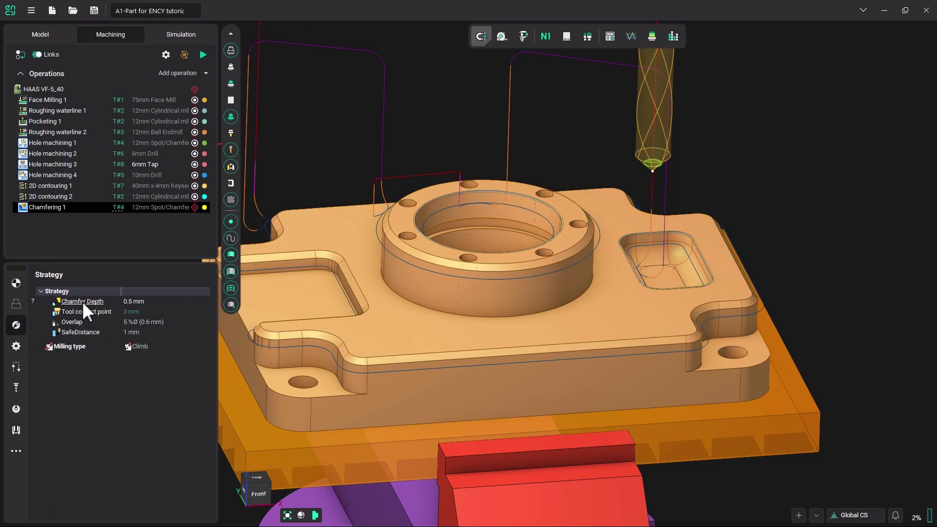
pyautogui.click(132, 302)
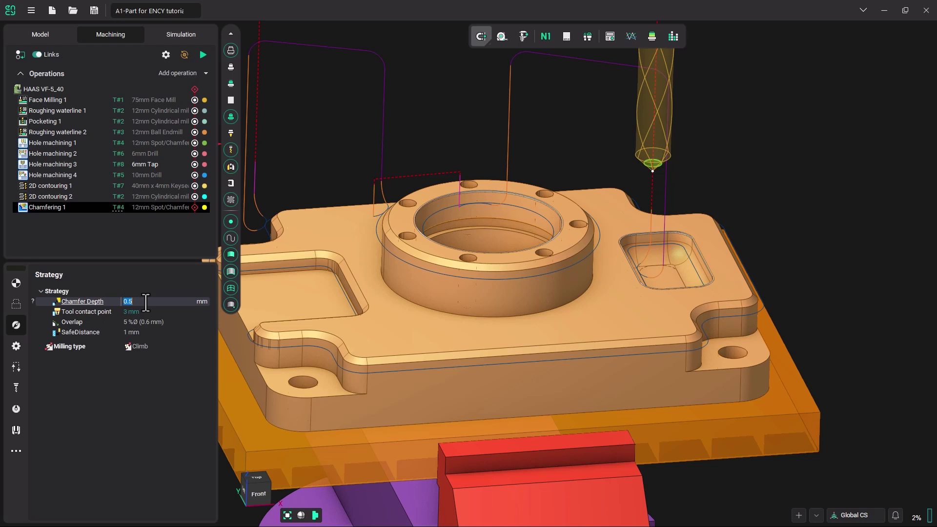
pyautogui.write('1.25')
pyautogui.press('Return')
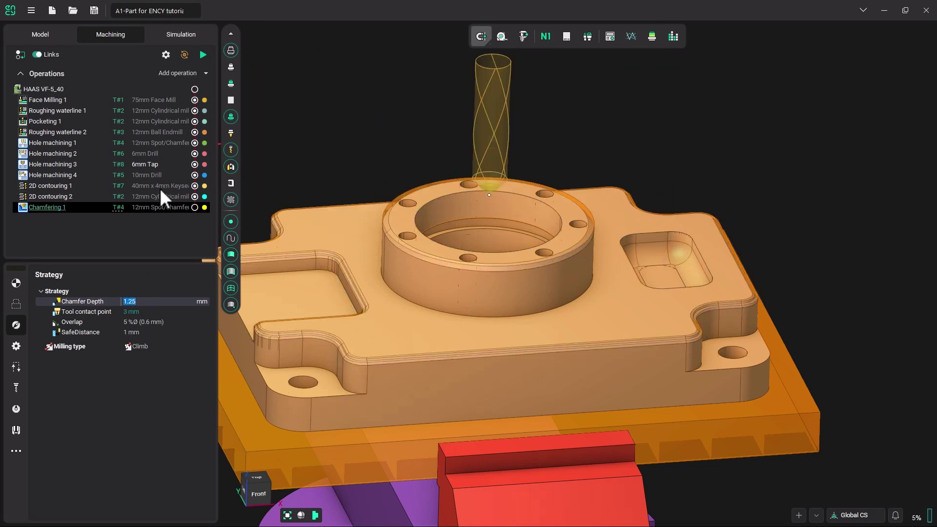
pyautogui.click(201, 55)
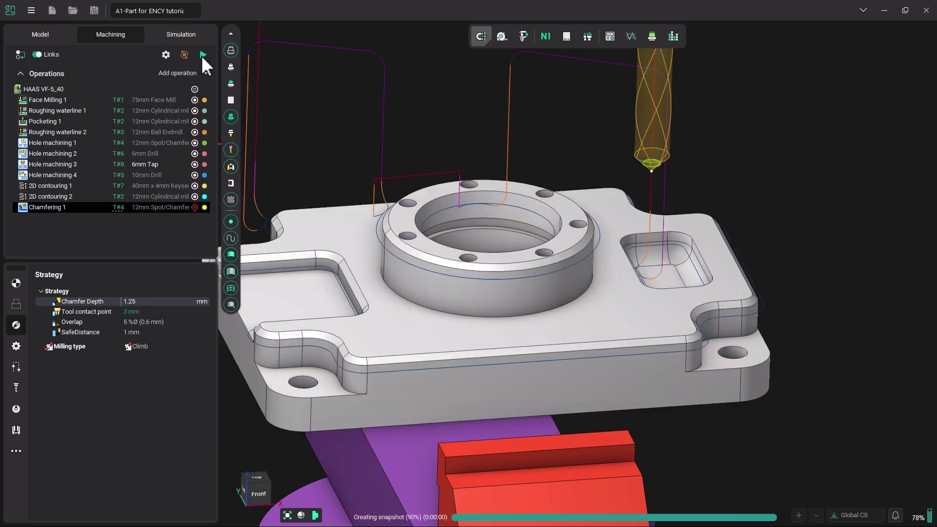
# - Simulate the deeper chamfering pass at a slightly increased speed and stop it before the tool cuts the boss's outer rim
pyautogui.click(189, 36)
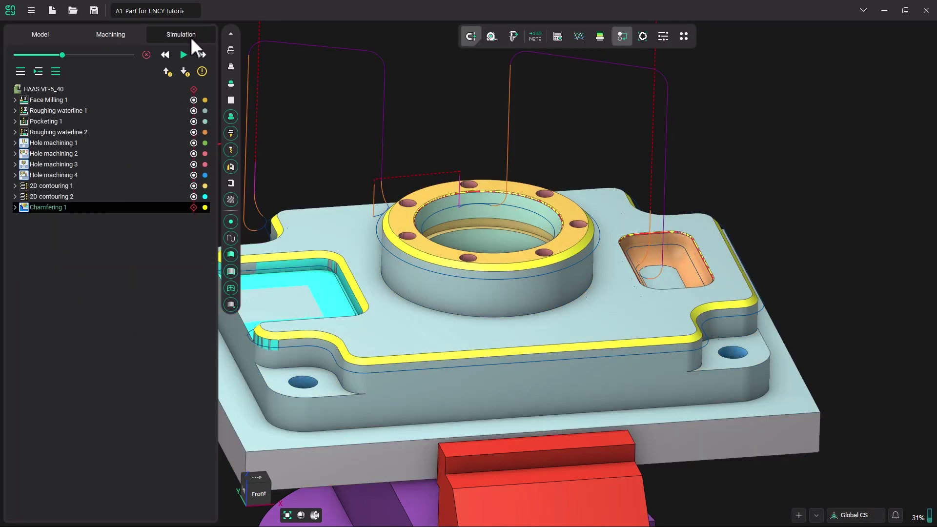
pyautogui.click(185, 54)
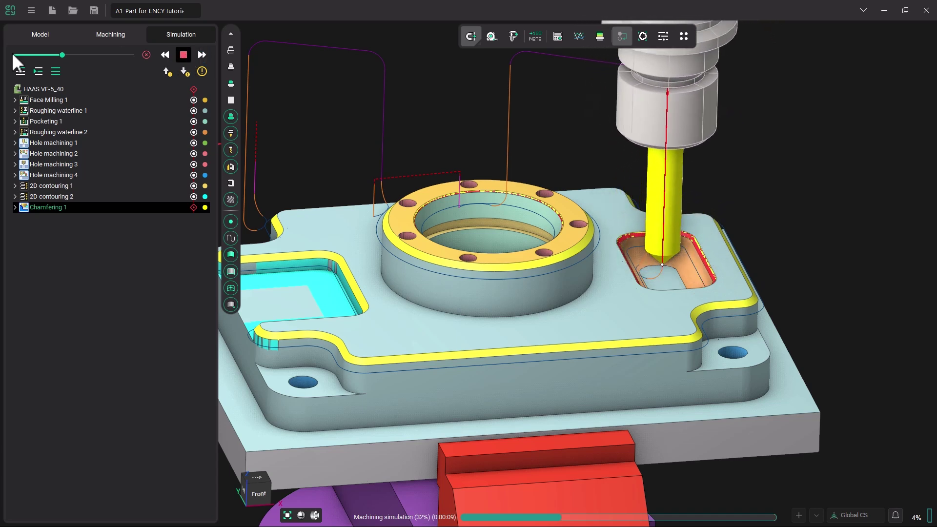
pyautogui.moveTo(64, 53); pyautogui.dragTo(75, 51)
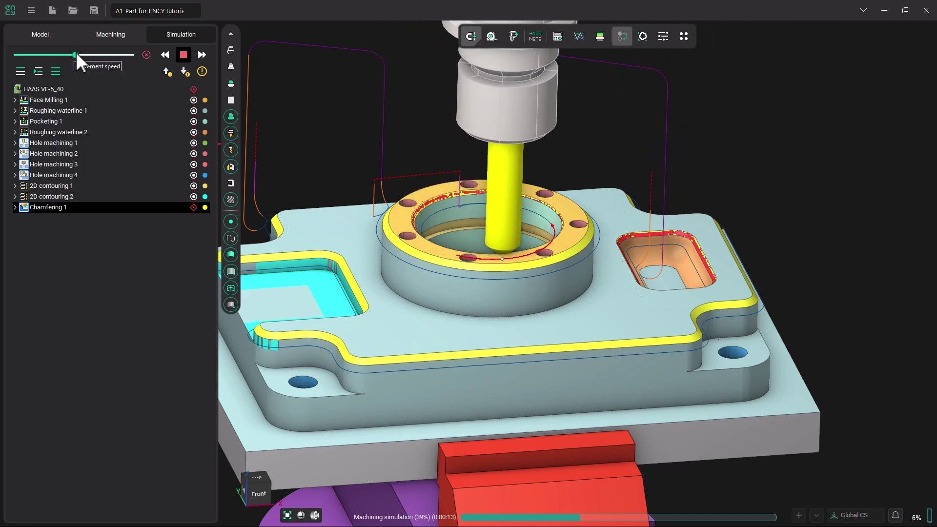
pyautogui.click(184, 55)
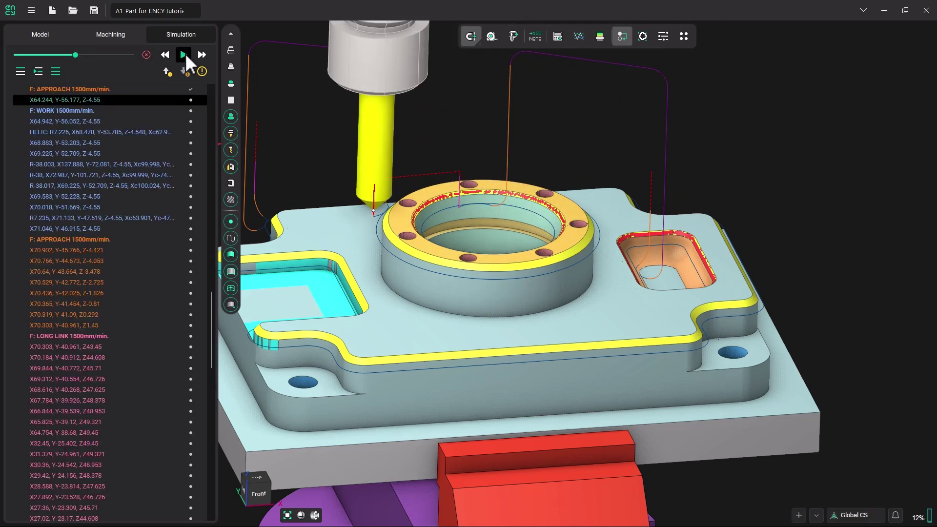